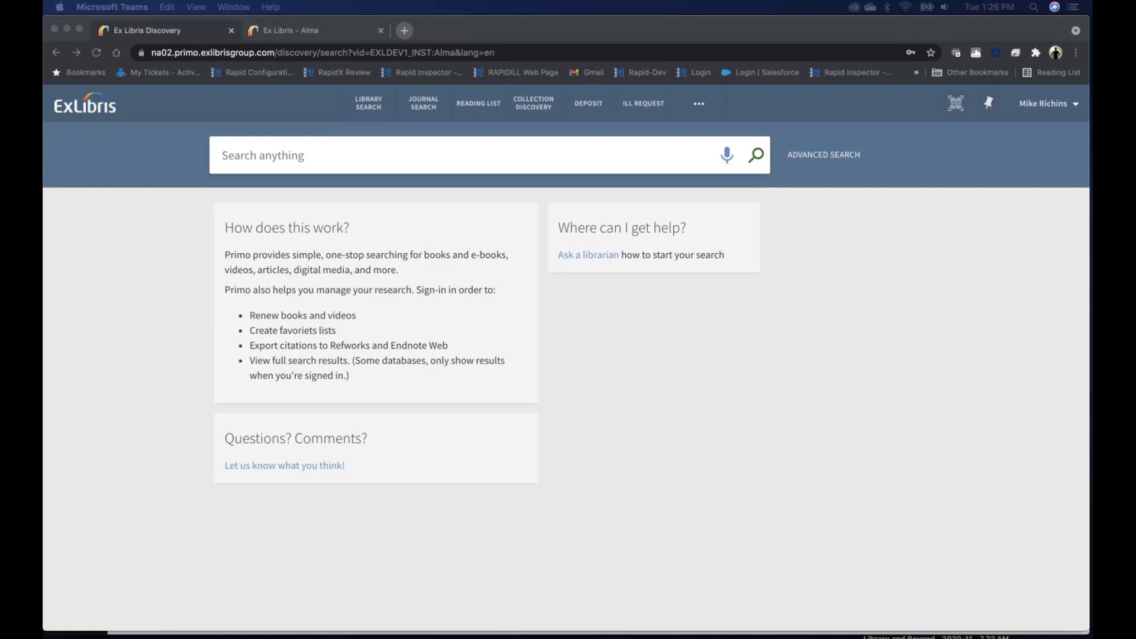
# Step: Search Alma University & Central Index for "An explanation of one of the phenomena of the aurora borealis" and expand the results beyond the library's holdings
pyautogui.click(306, 159)
pyautogui.write('An explanation of one of the phenomena of the aurora borealis')
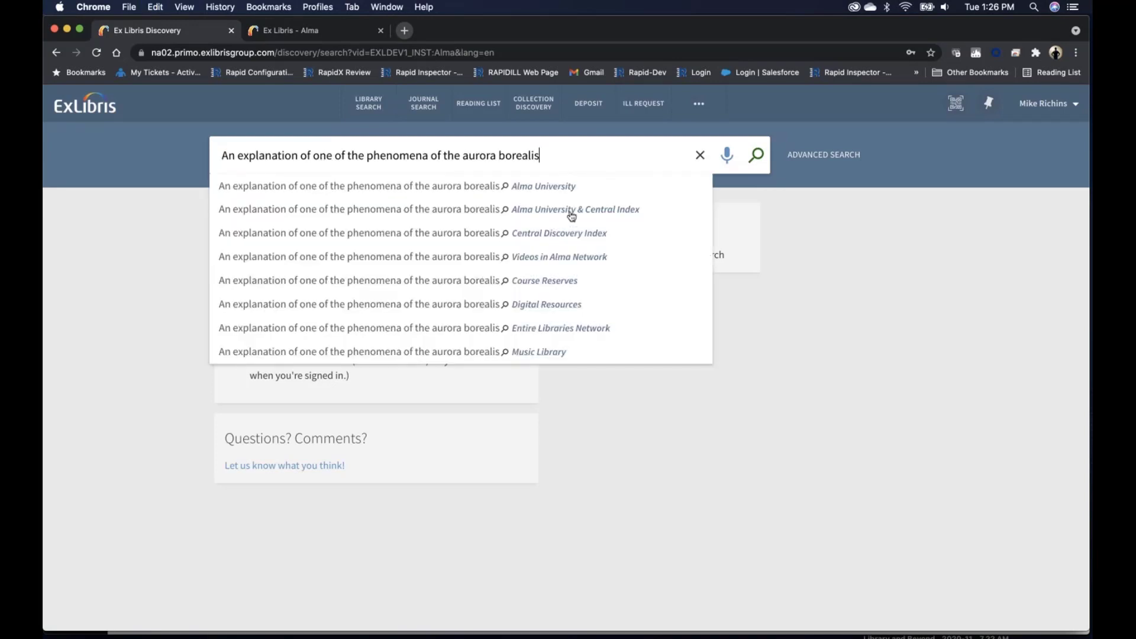
pyautogui.click(572, 214)
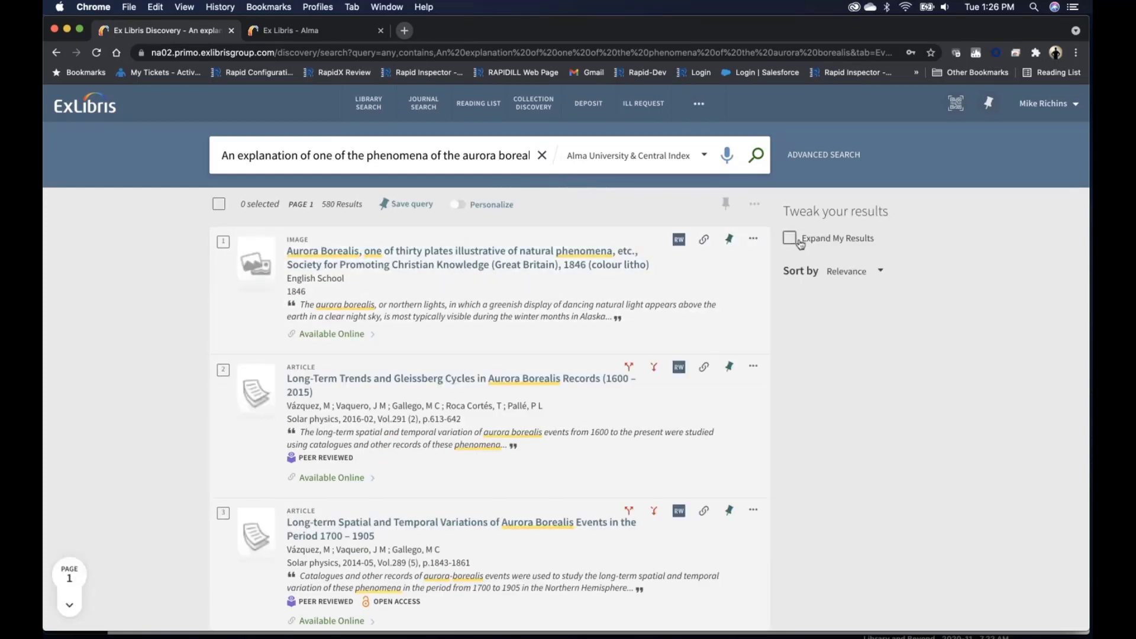
pyautogui.click(791, 239)
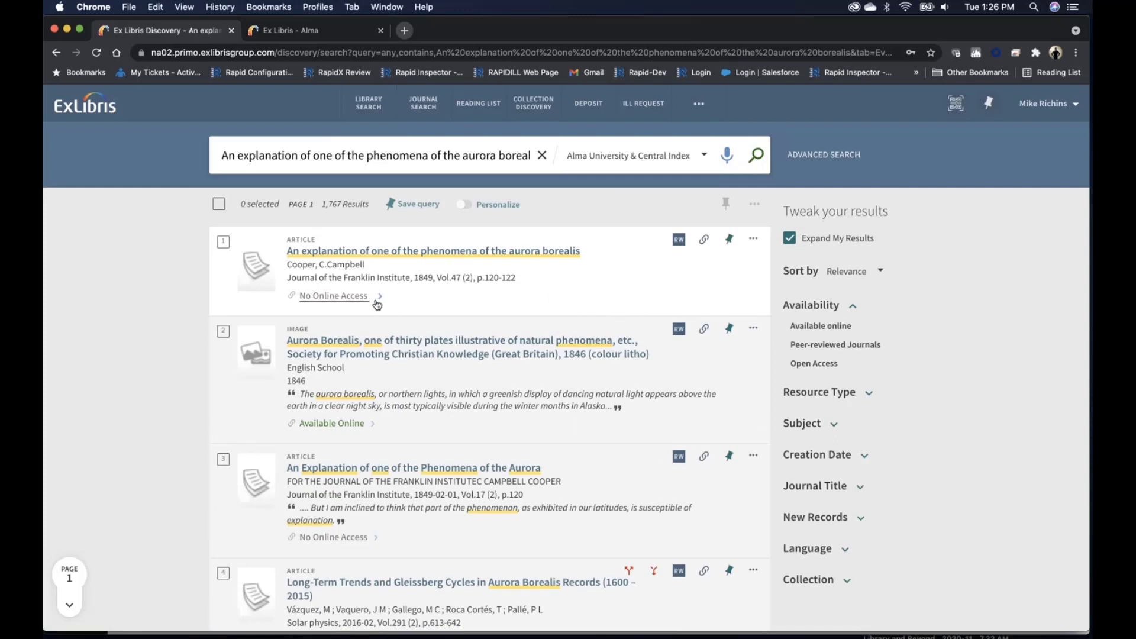
# Step: Open the first aurora borealis article's record and send a resource sharing request for it with the prefilled citation details
pyautogui.click(357, 301)
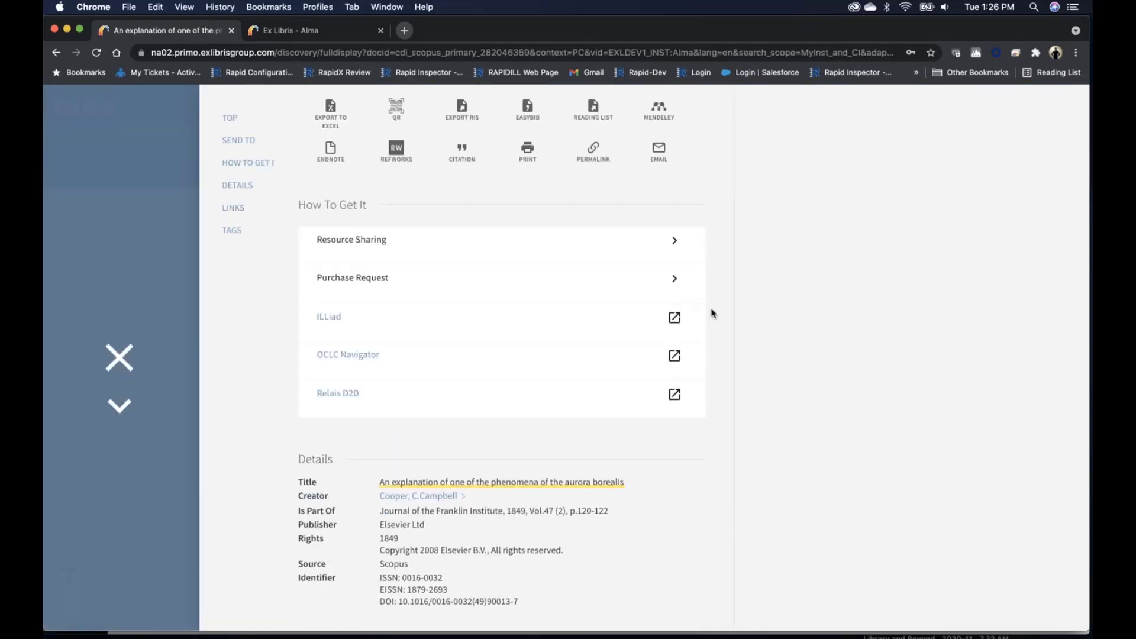
pyautogui.click(513, 251)
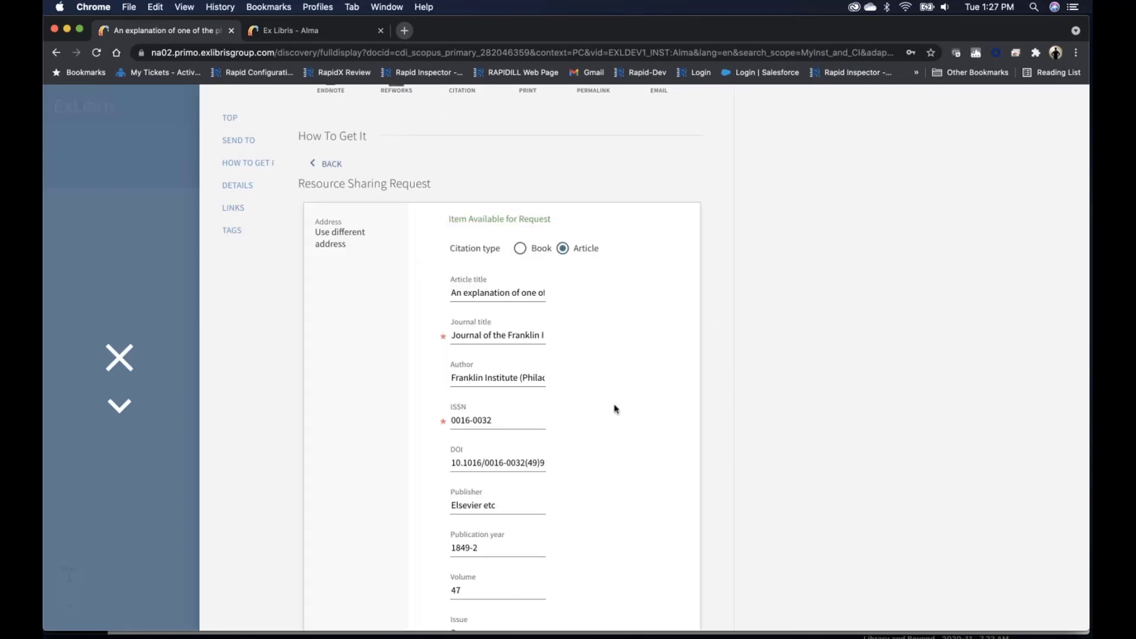
pyautogui.scroll(-15, 614, 408)
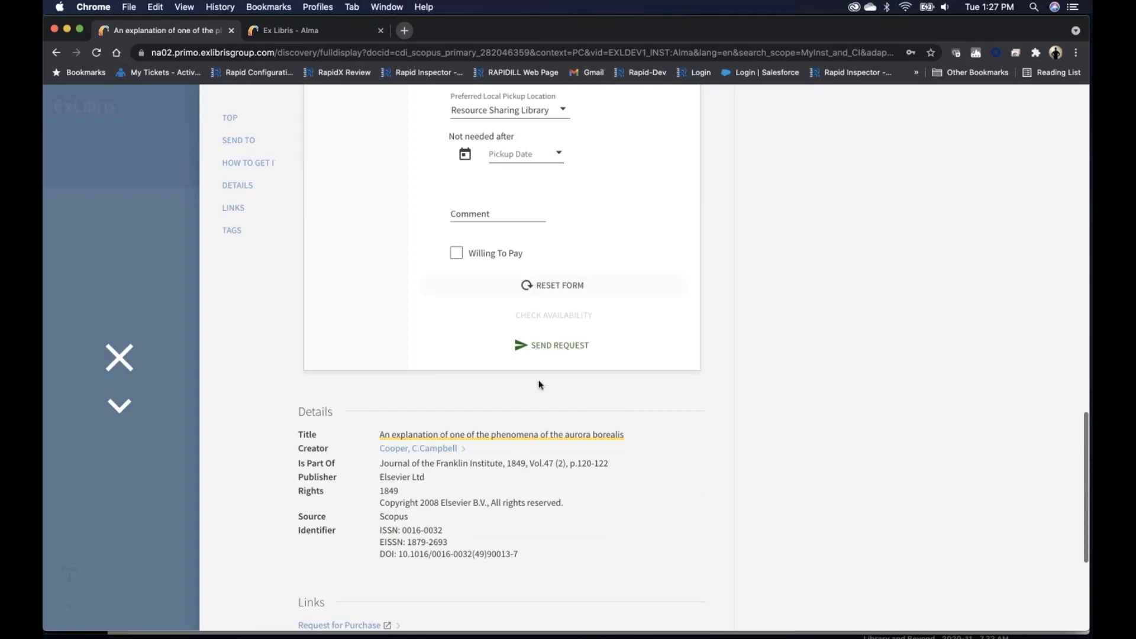
pyautogui.click(562, 349)
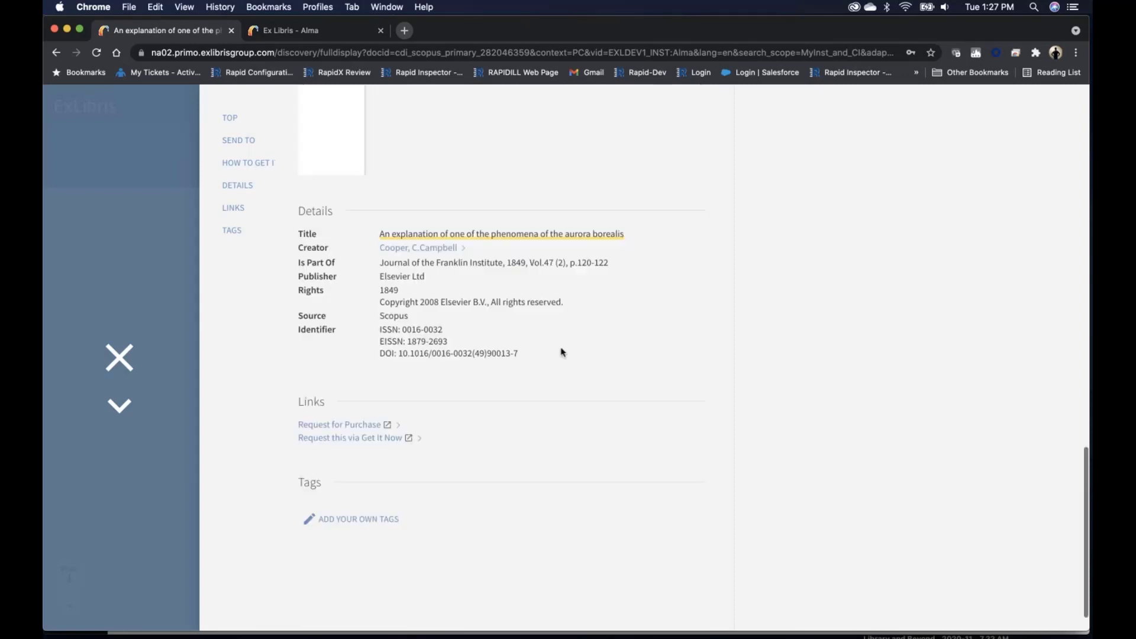
pyautogui.click(652, 318)
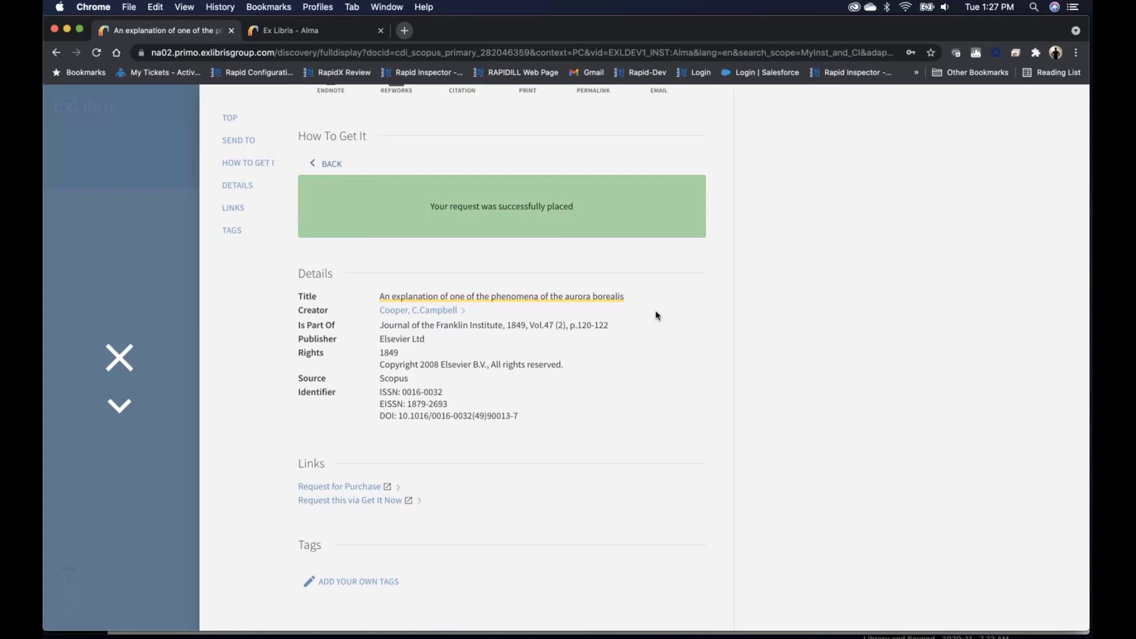
# Step: In Alma University's Alma, filter the borrowing requests to Active and updated Today, and copy the aurora borealis request's external identifier
pyautogui.click(318, 31)
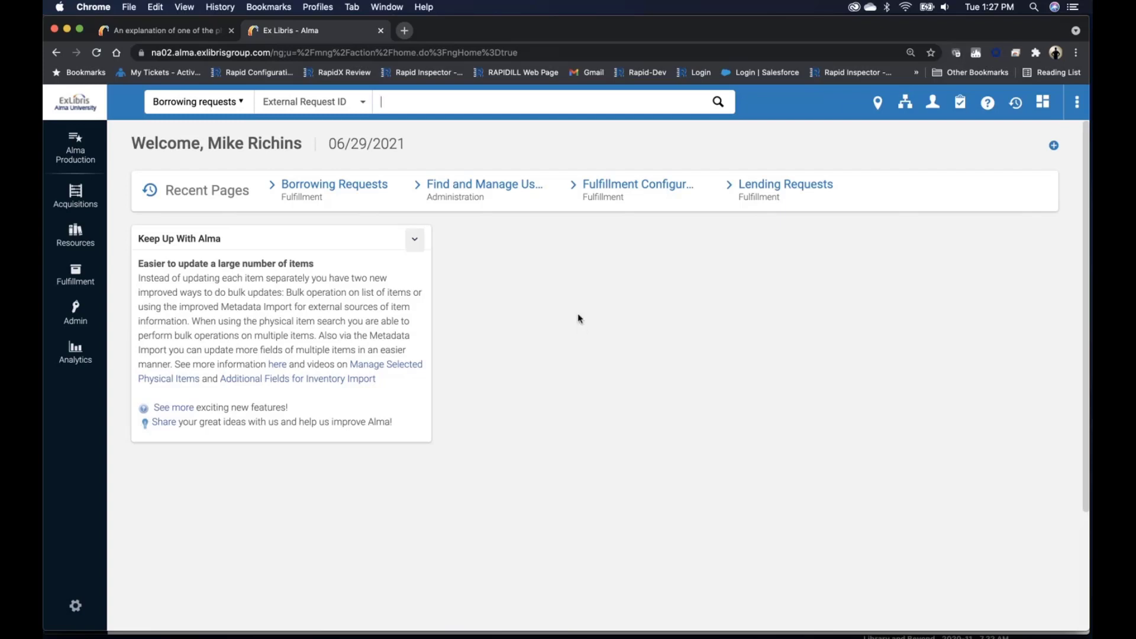
pyautogui.click(357, 188)
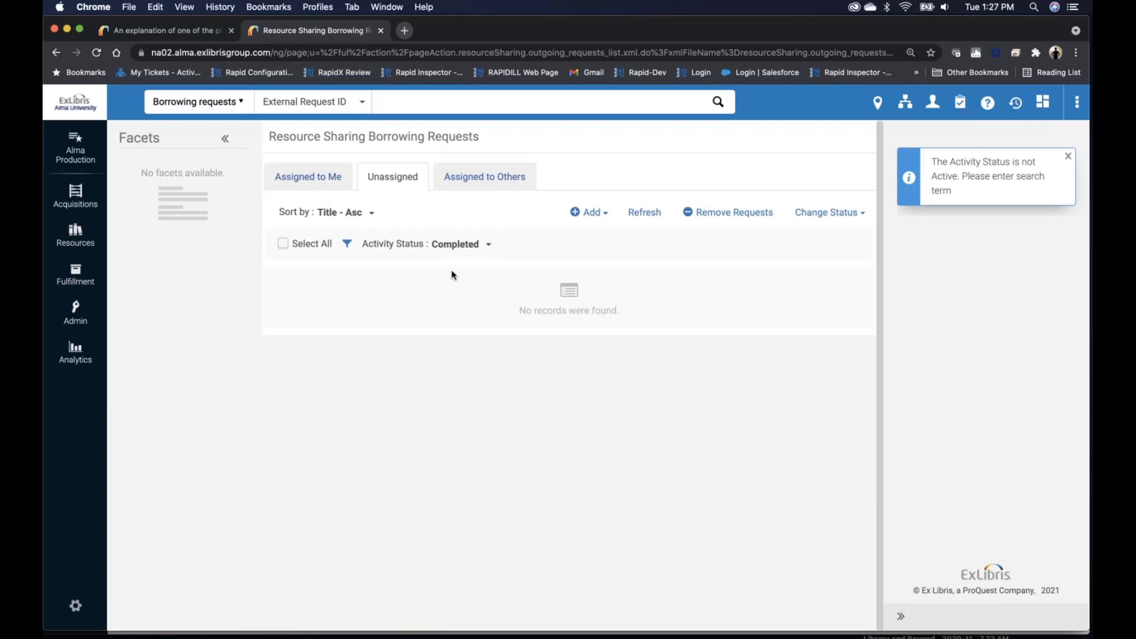
pyautogui.click(464, 245)
pyautogui.click(465, 274)
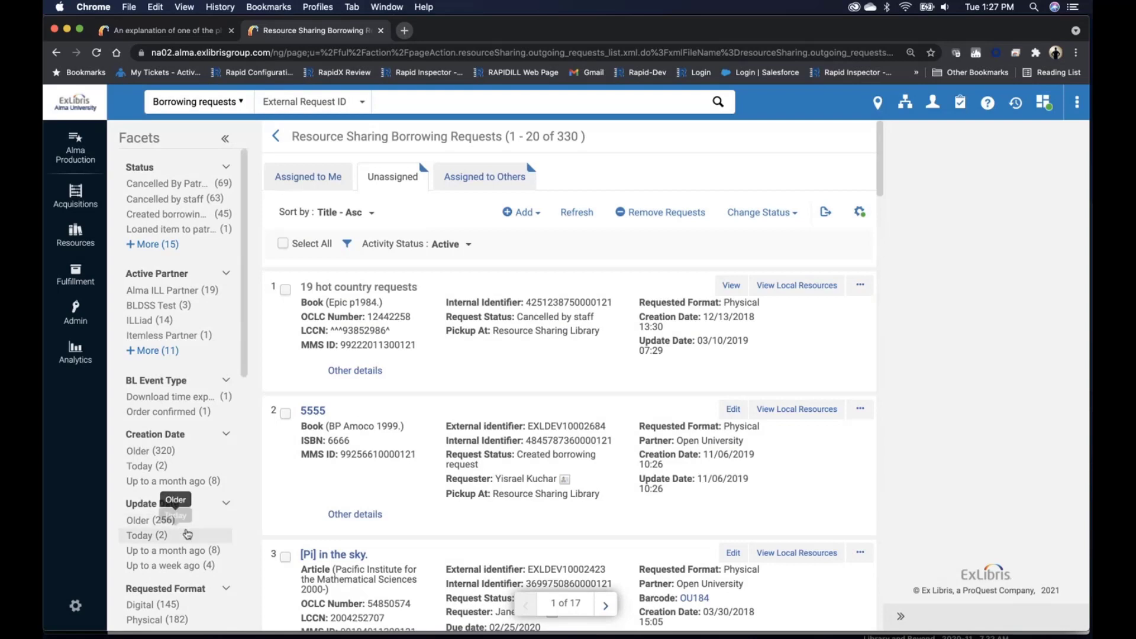
pyautogui.click(141, 537)
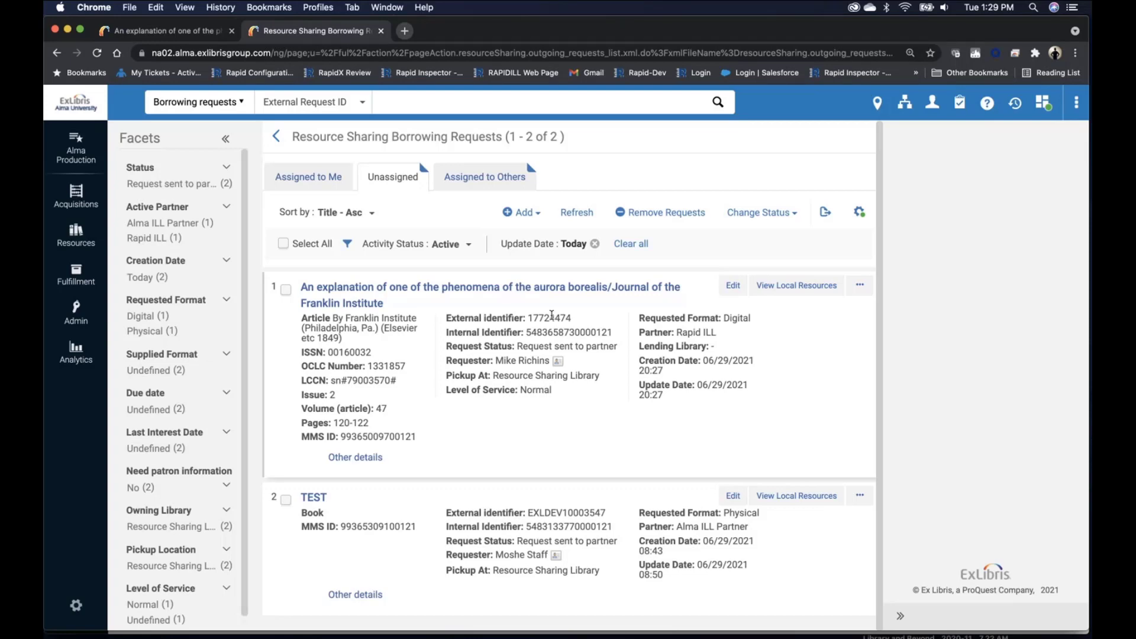
pyautogui.doubleClick(551, 317)
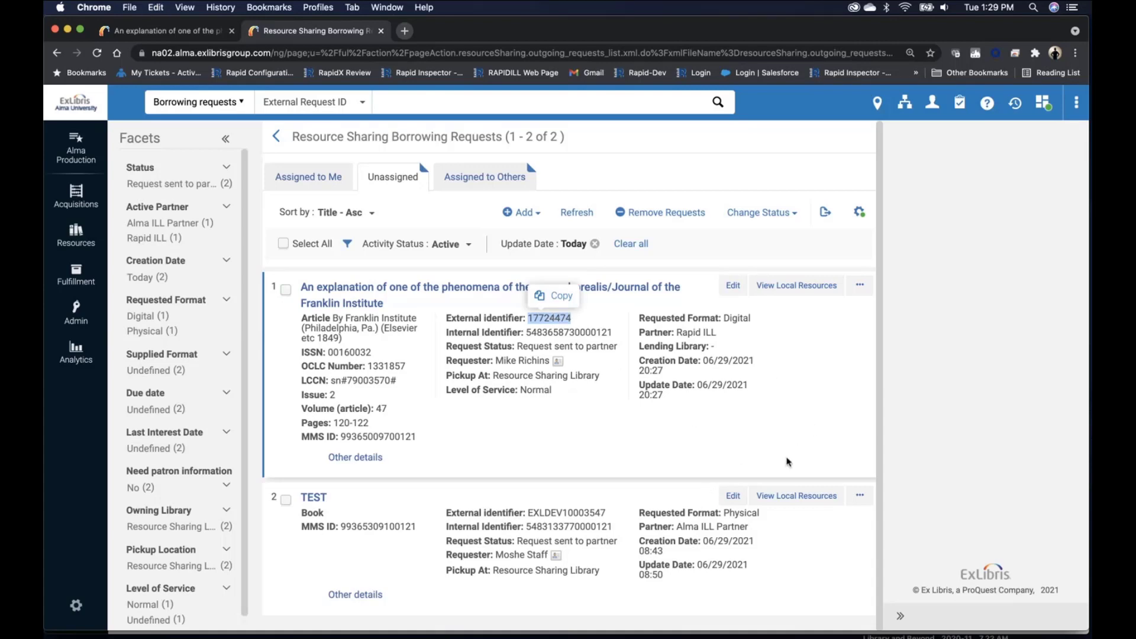
# Step: Switch to Open University's Alma and filter the resource sharing lending requests to those created Today
pyautogui.press('super+grave')
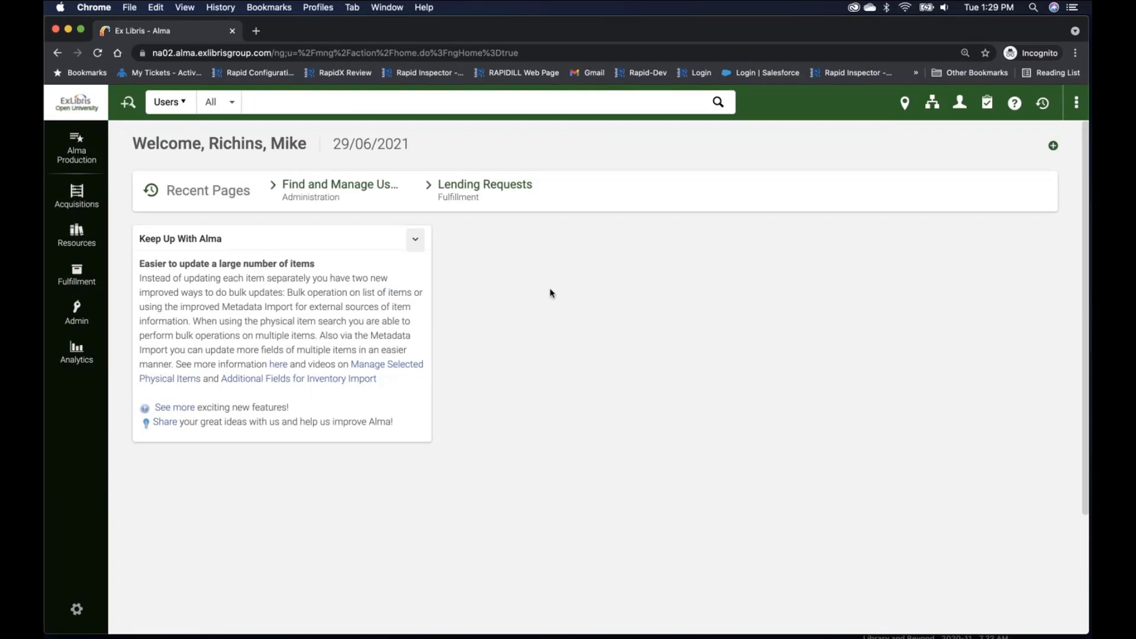
pyautogui.click(494, 189)
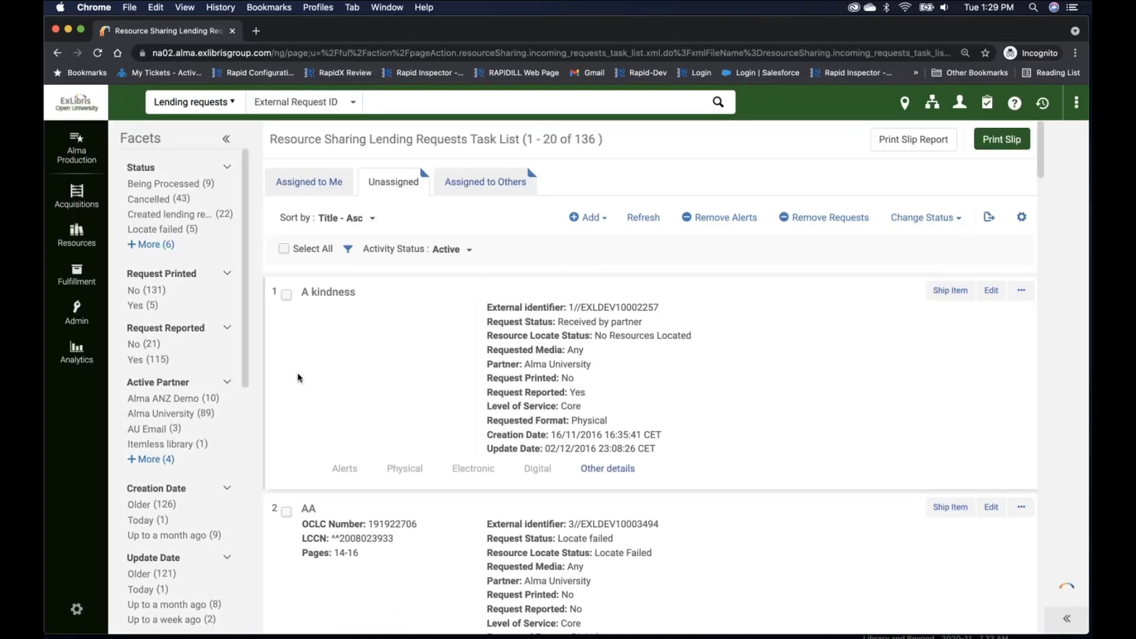
pyautogui.scroll(-2, 204, 474)
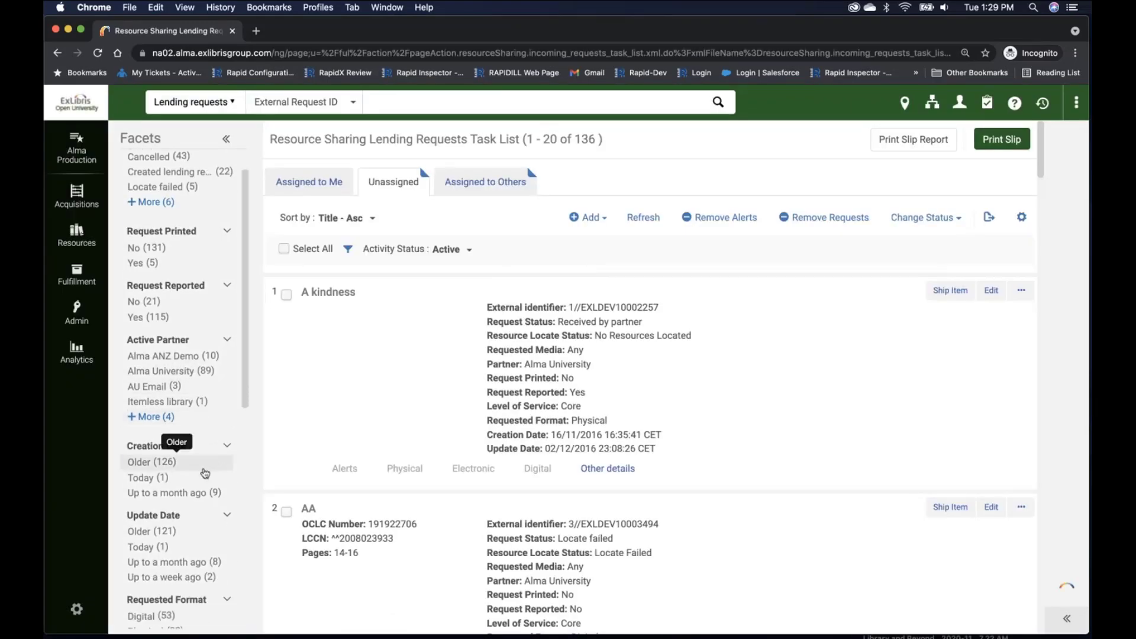
pyautogui.click(145, 478)
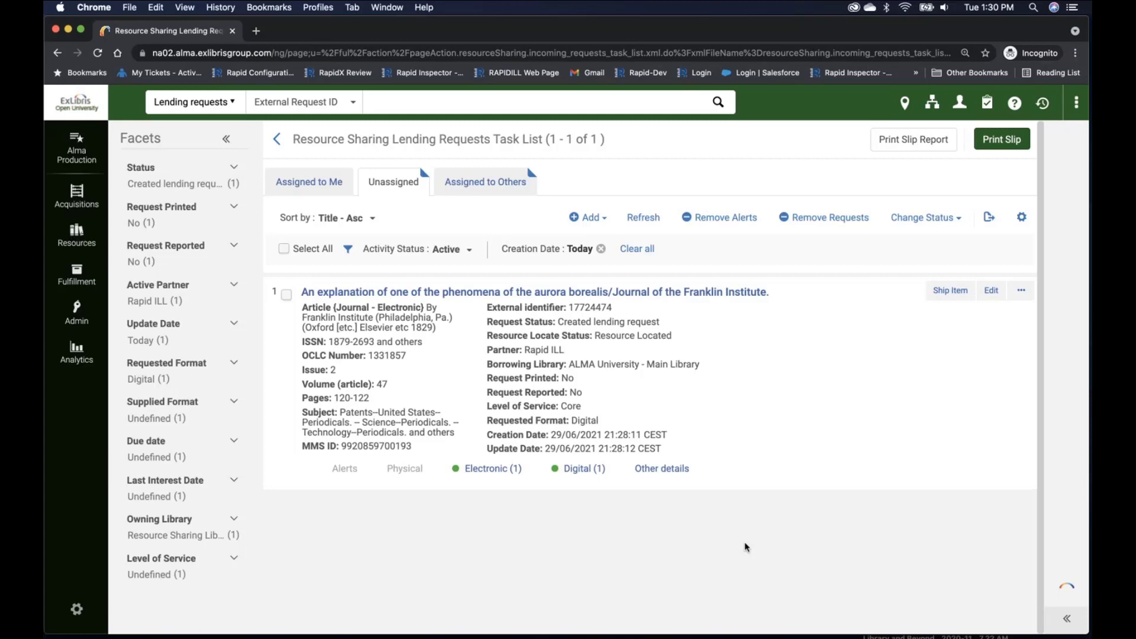
# Step: Review the fulfillment options for the aurora borealis lending request and return to the task list
pyautogui.click(1021, 290)
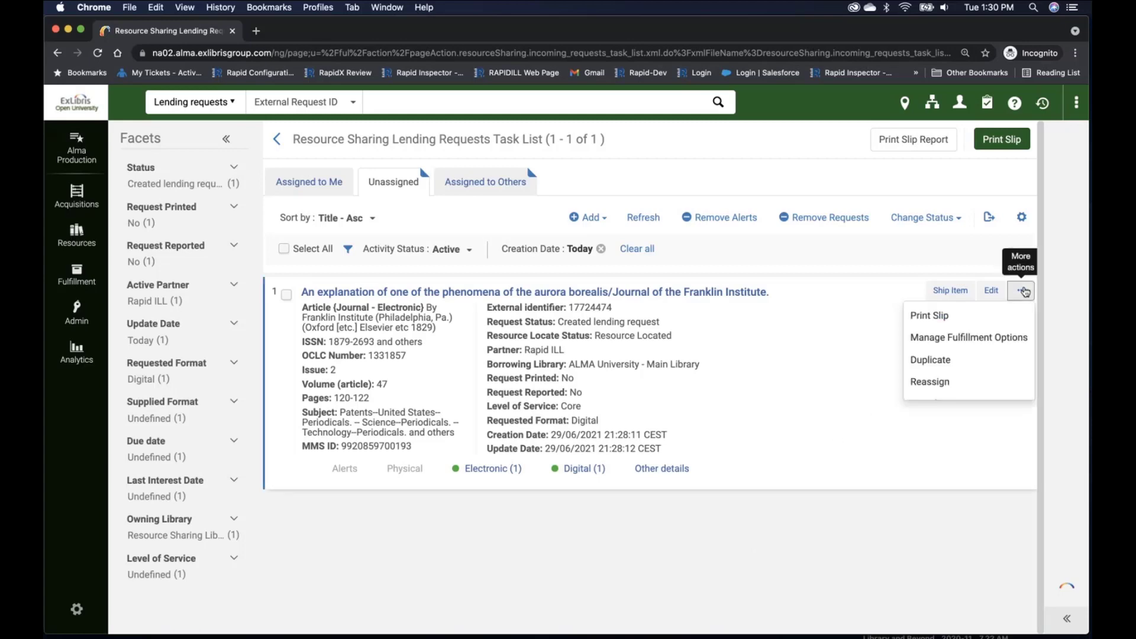
pyautogui.click(1007, 346)
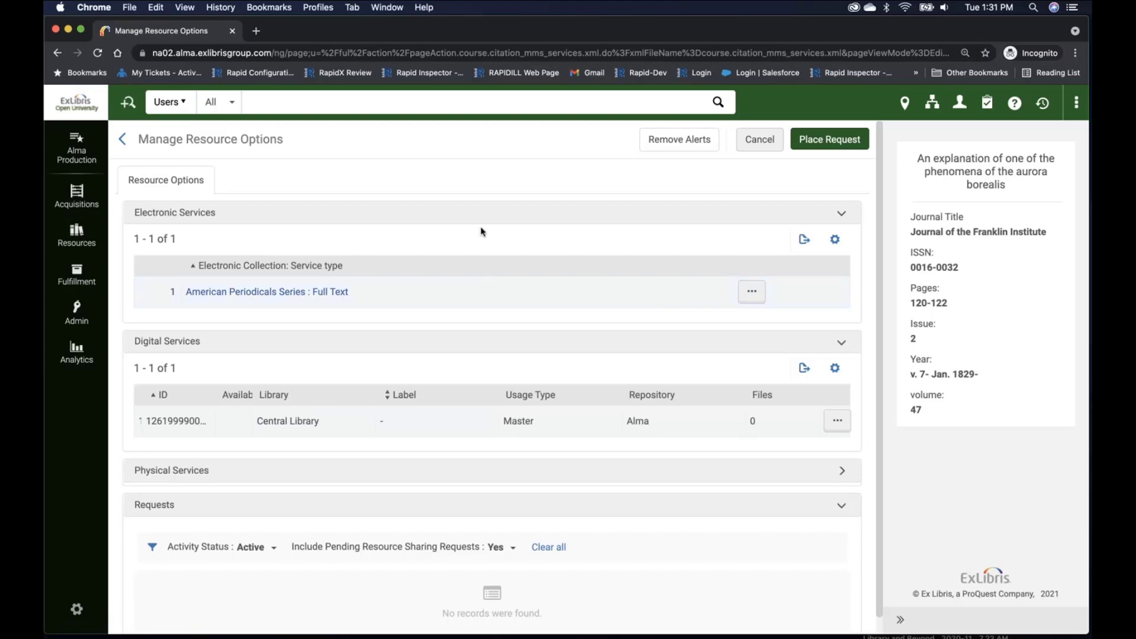
pyautogui.click(122, 141)
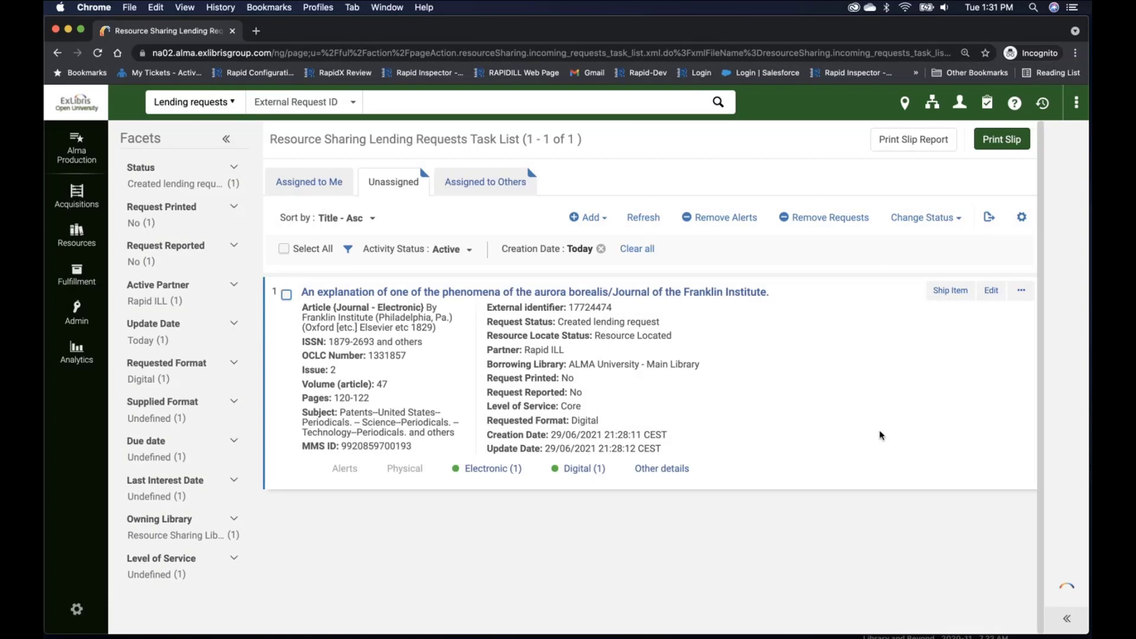
# Step: Ship the aurora borealis lending request digitally with RapidILL_Demo.pdf attached
pyautogui.click(1023, 292)
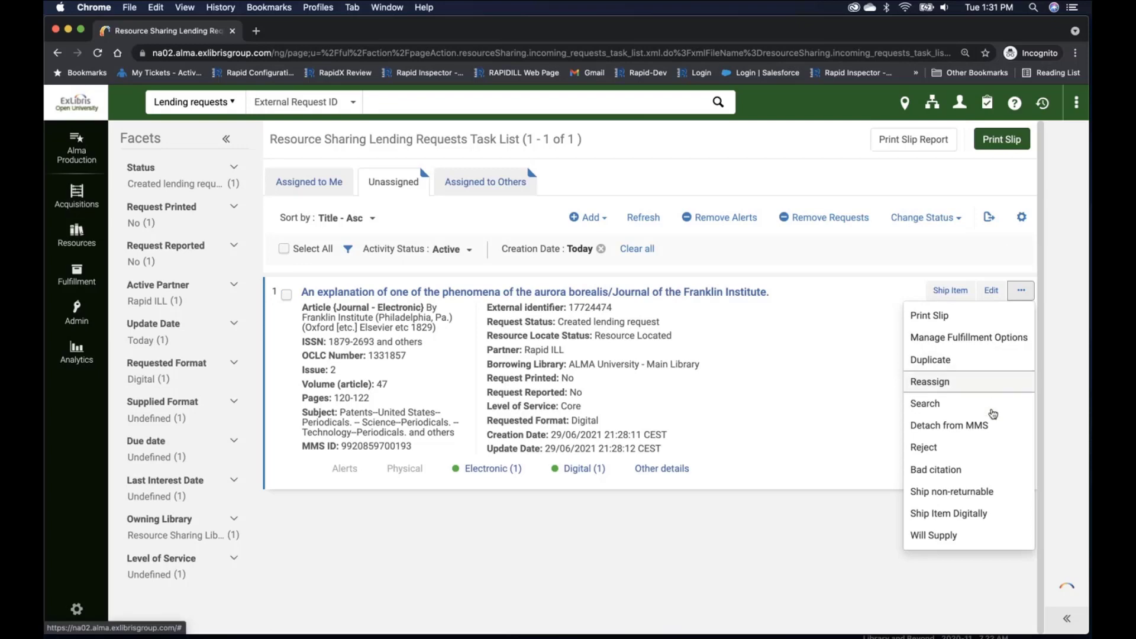
pyautogui.click(980, 515)
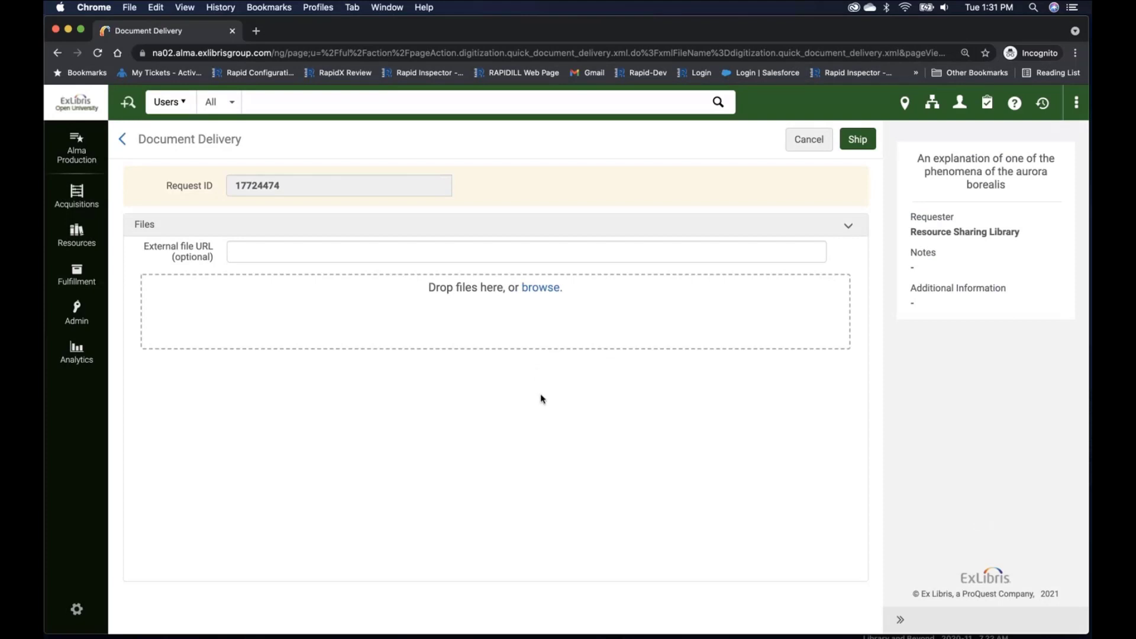
pyautogui.click(540, 294)
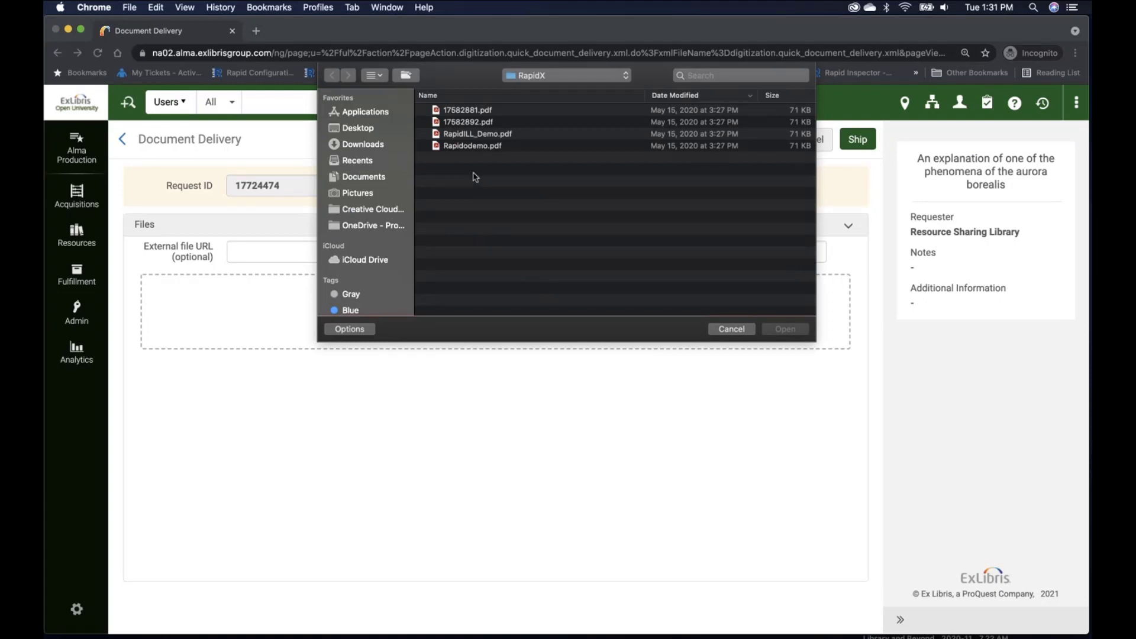
pyautogui.doubleClick(476, 135)
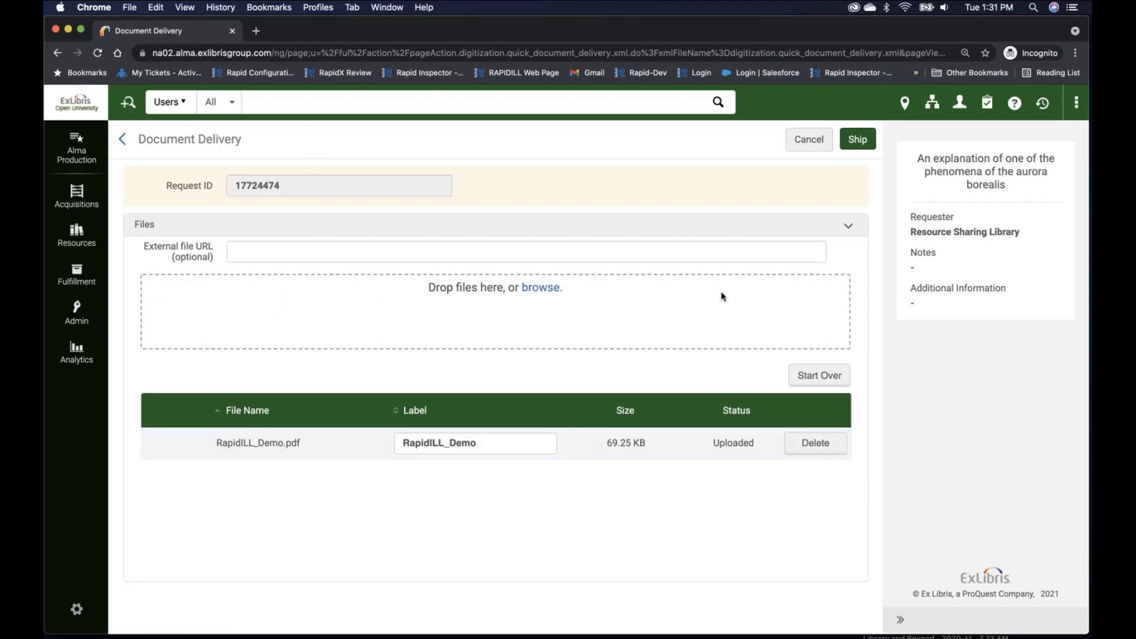
pyautogui.click(862, 142)
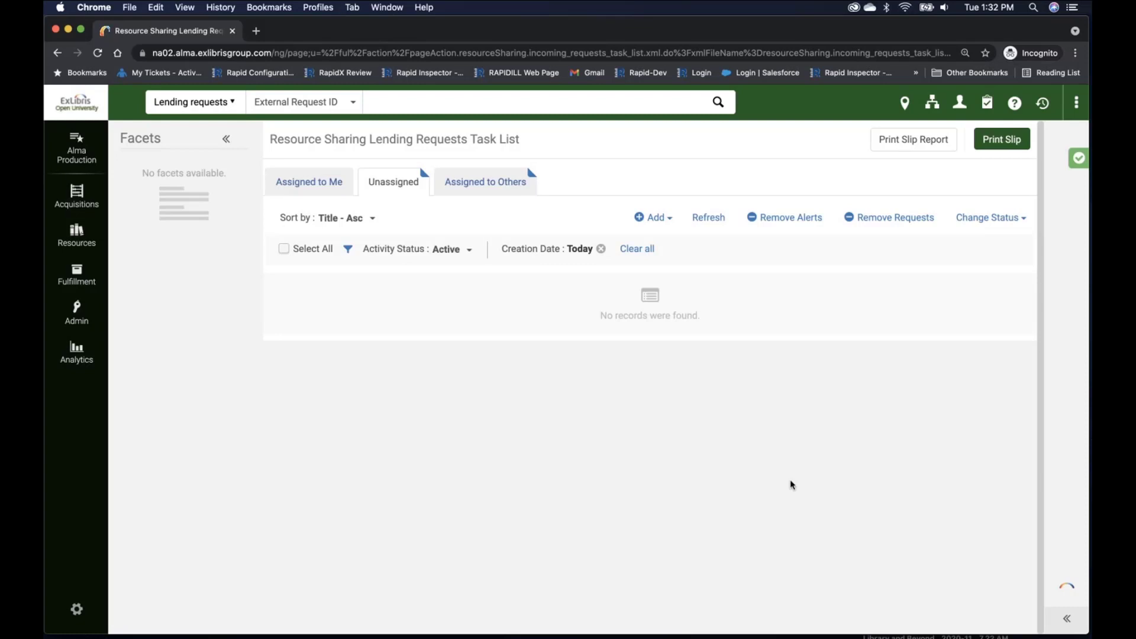
# Step: Switch back to Alma University's borrowing requests, refresh the list, and search the Completed requests by the copied external request ID
pyautogui.press('super+grave')
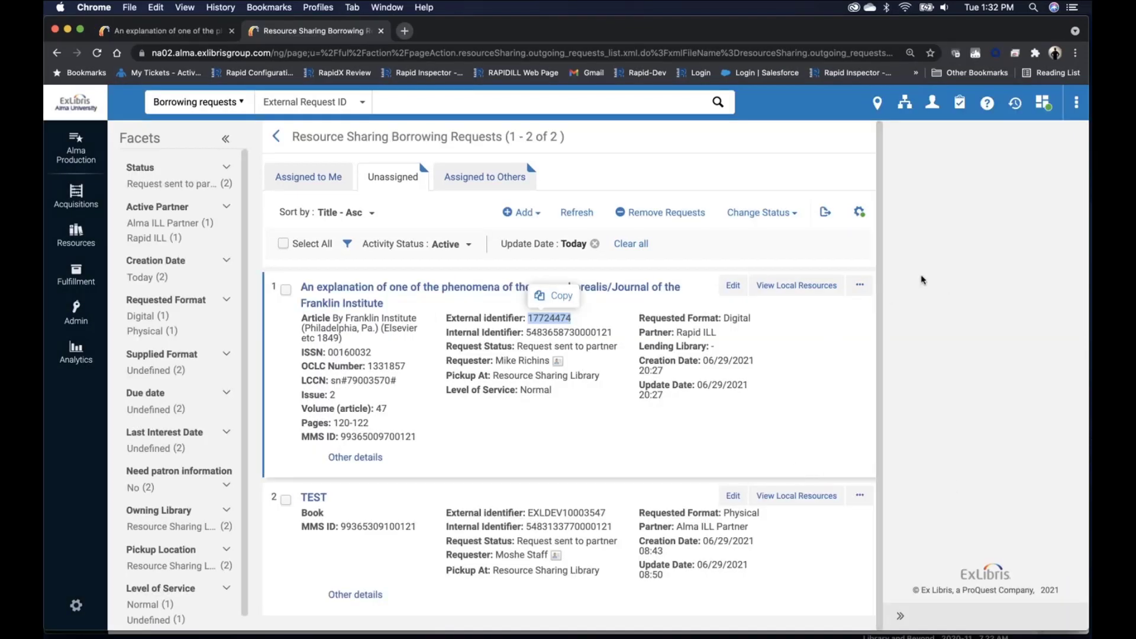
pyautogui.click(577, 213)
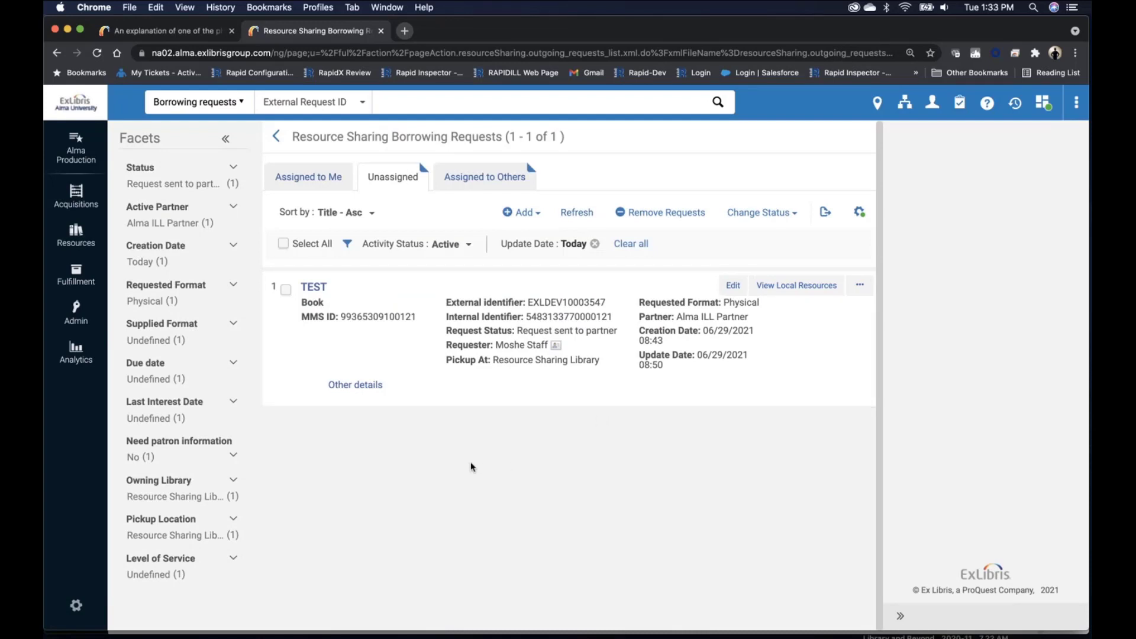
pyautogui.click(425, 106)
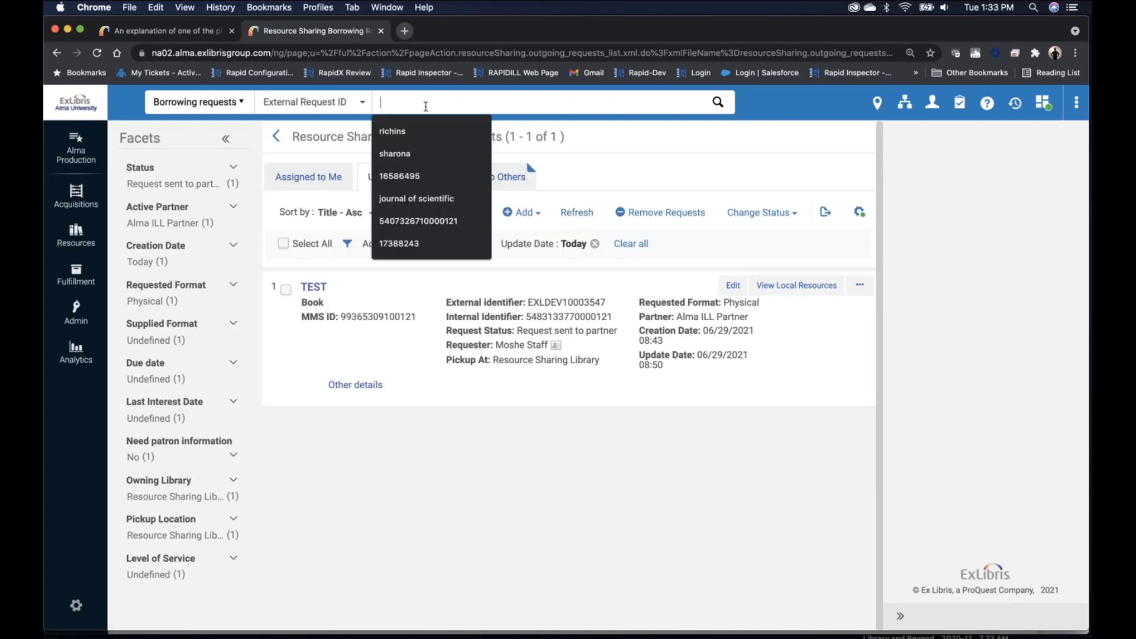
pyautogui.write('17724474')
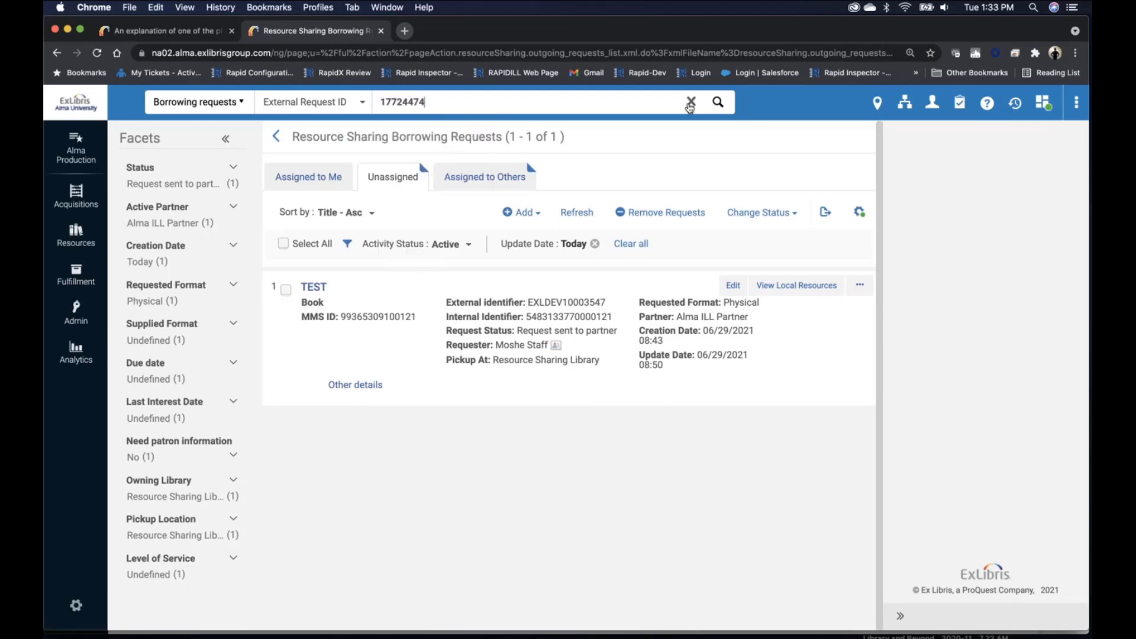
pyautogui.click(717, 103)
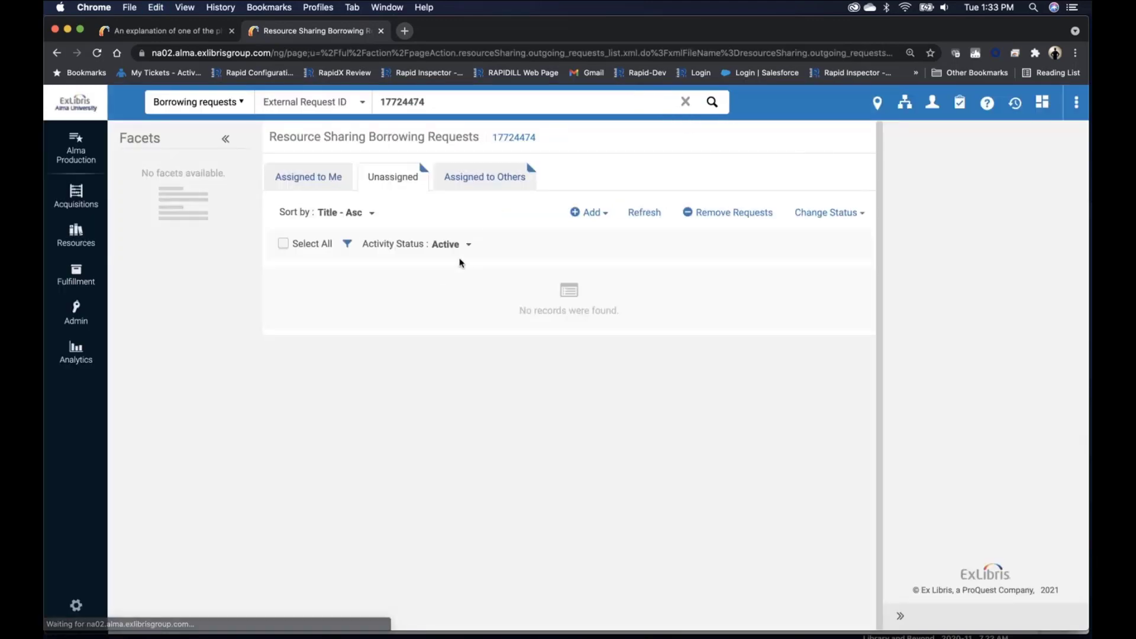
pyautogui.click(462, 243)
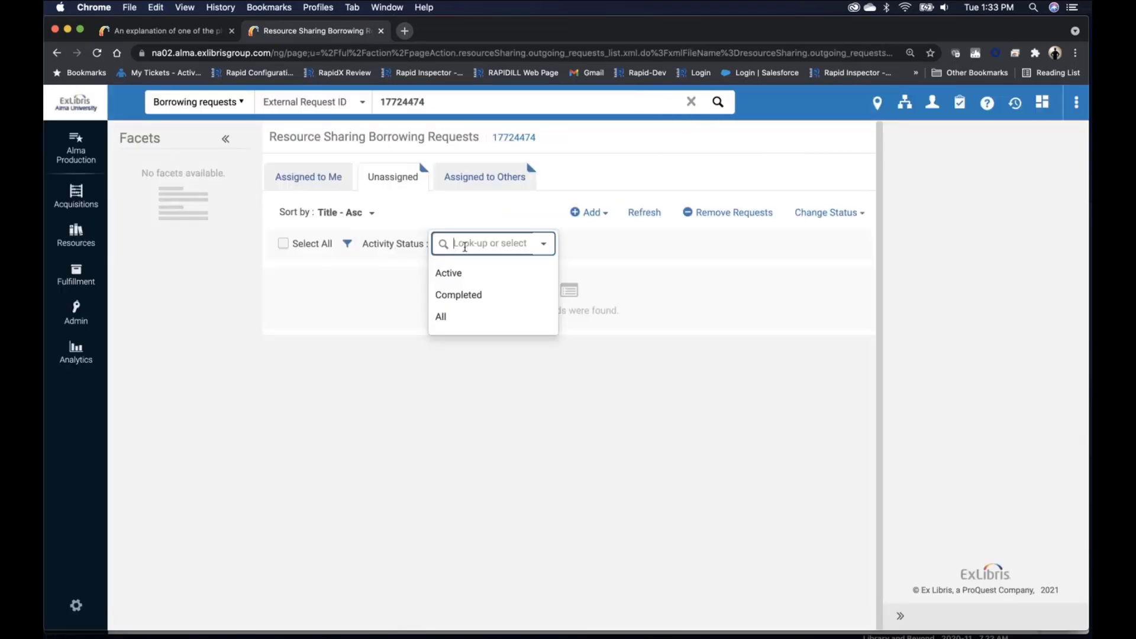
pyautogui.click(480, 295)
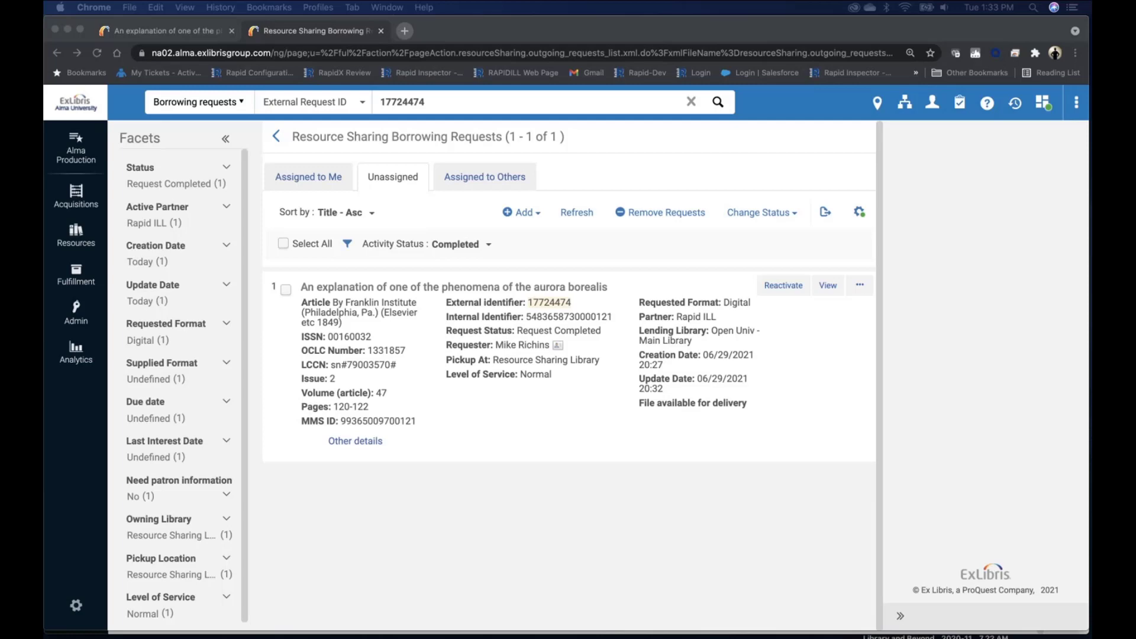
# Step: Open the Notification Item Letter email in Outlook, follow its local/LDAP download link, and log in with the saved credentials
pyautogui.moveTo(1089, 181); pyautogui.dragTo(687, 31)
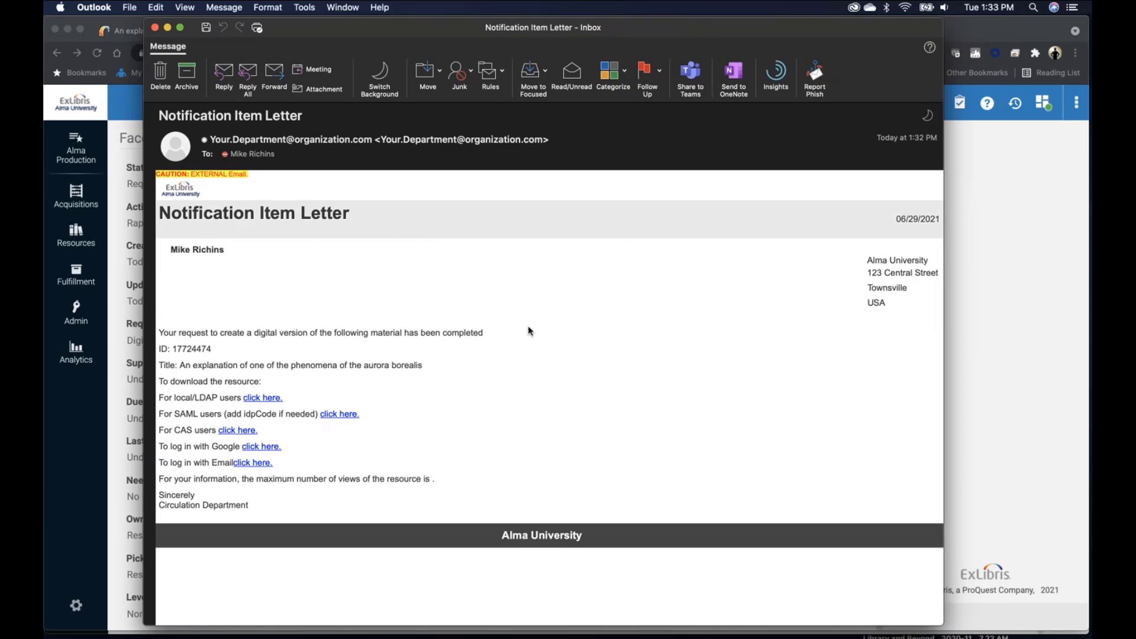
pyautogui.click(263, 403)
pyautogui.click(264, 403)
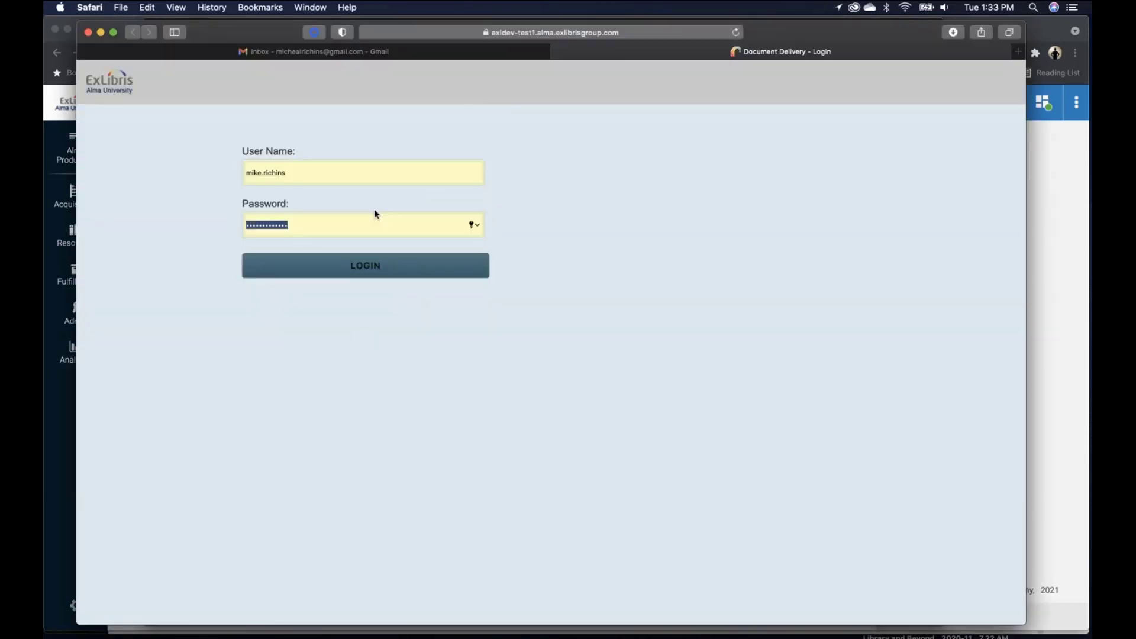
pyautogui.click(373, 267)
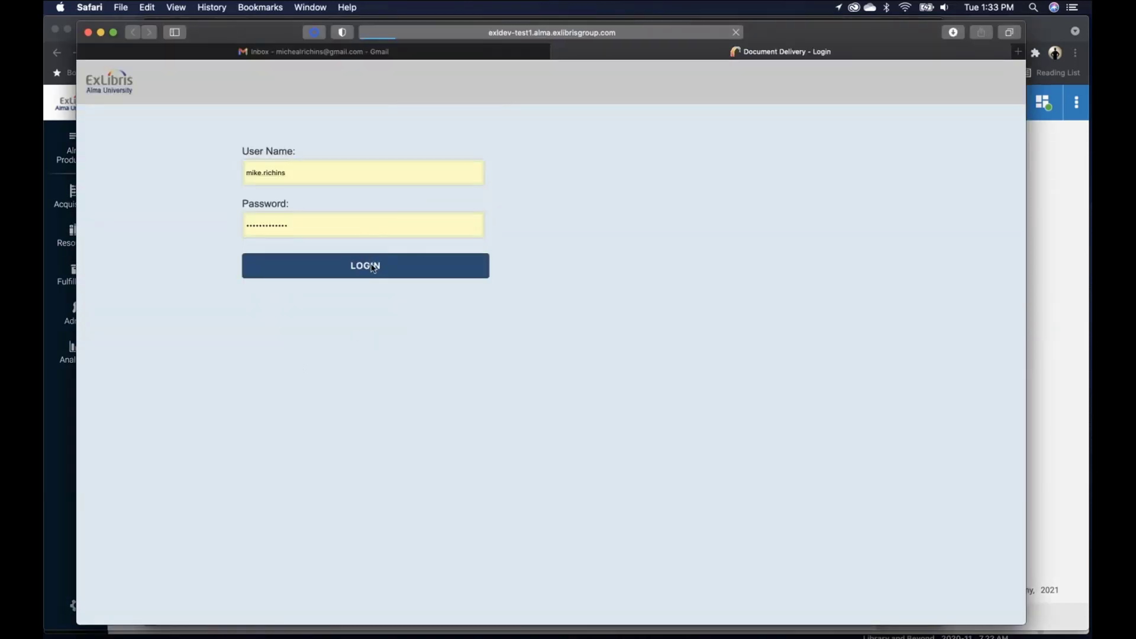